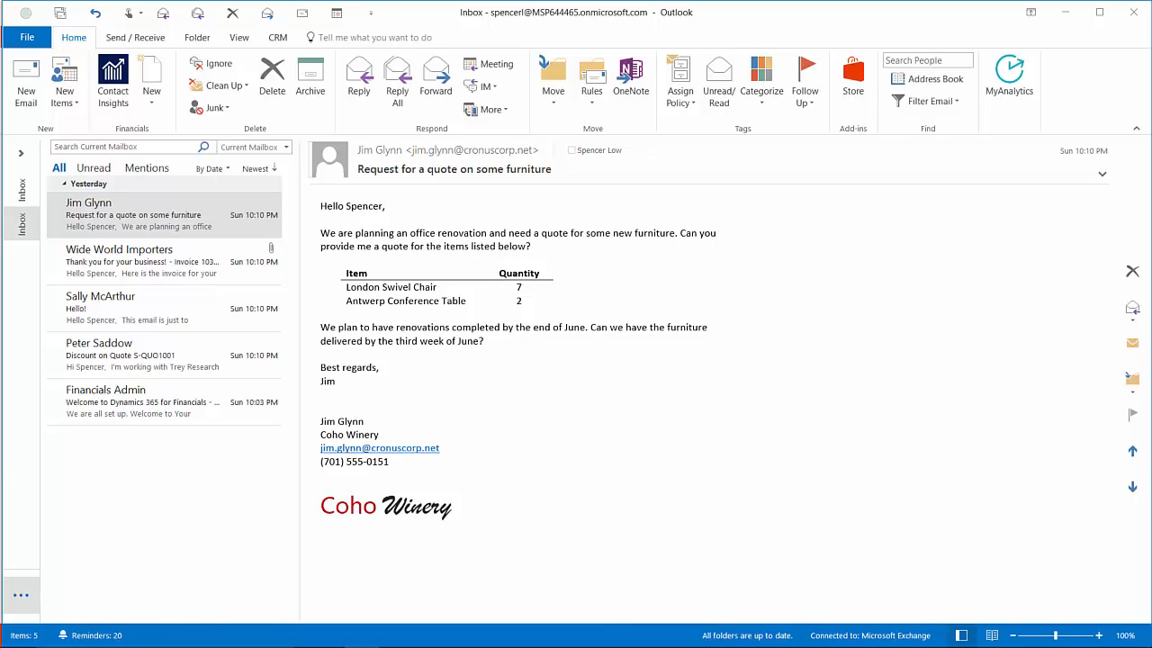
Step: Show Coho Winery's Financials customer card (25,043.45 balance) and list the new sales document types
click(113, 99)
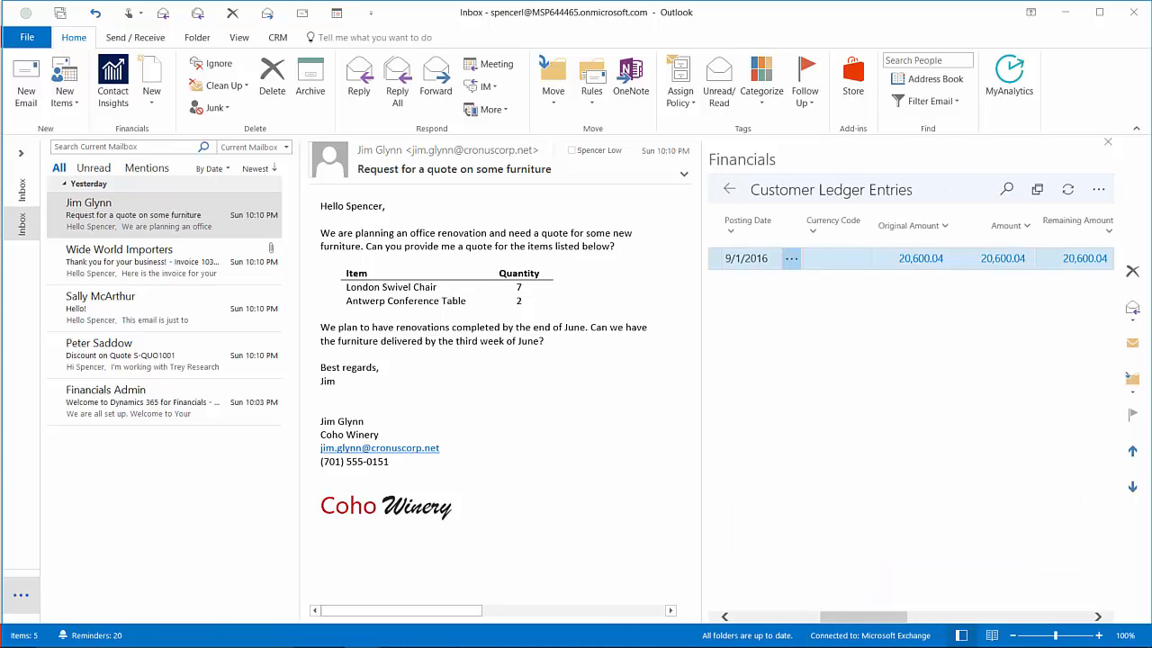
click(729, 191)
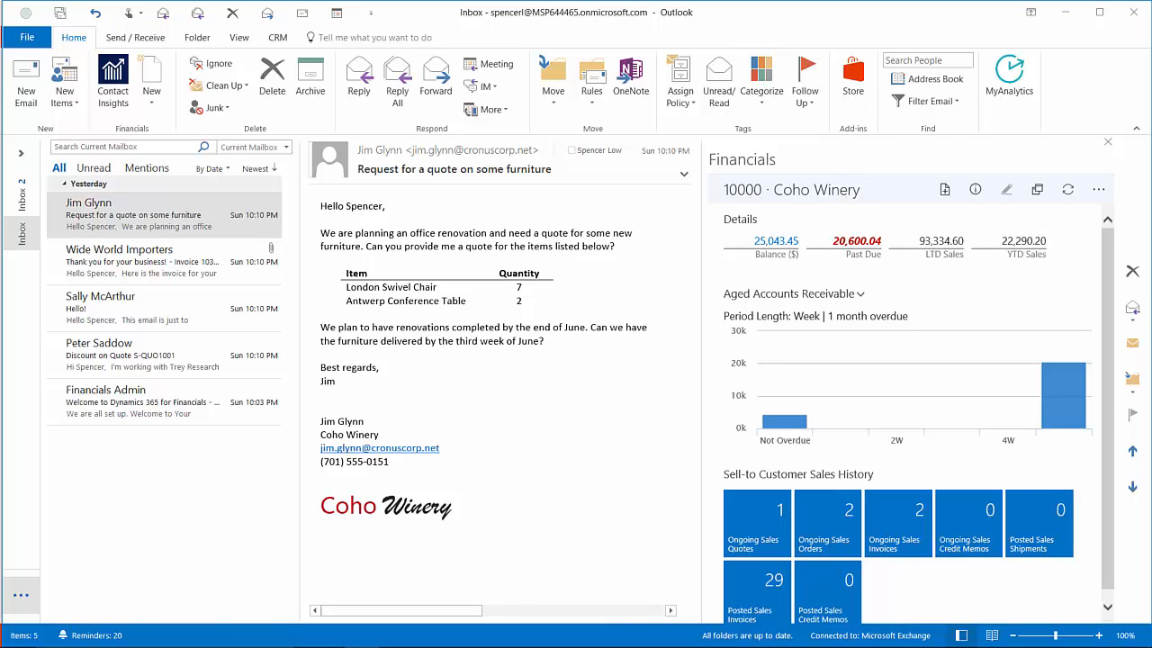
click(945, 191)
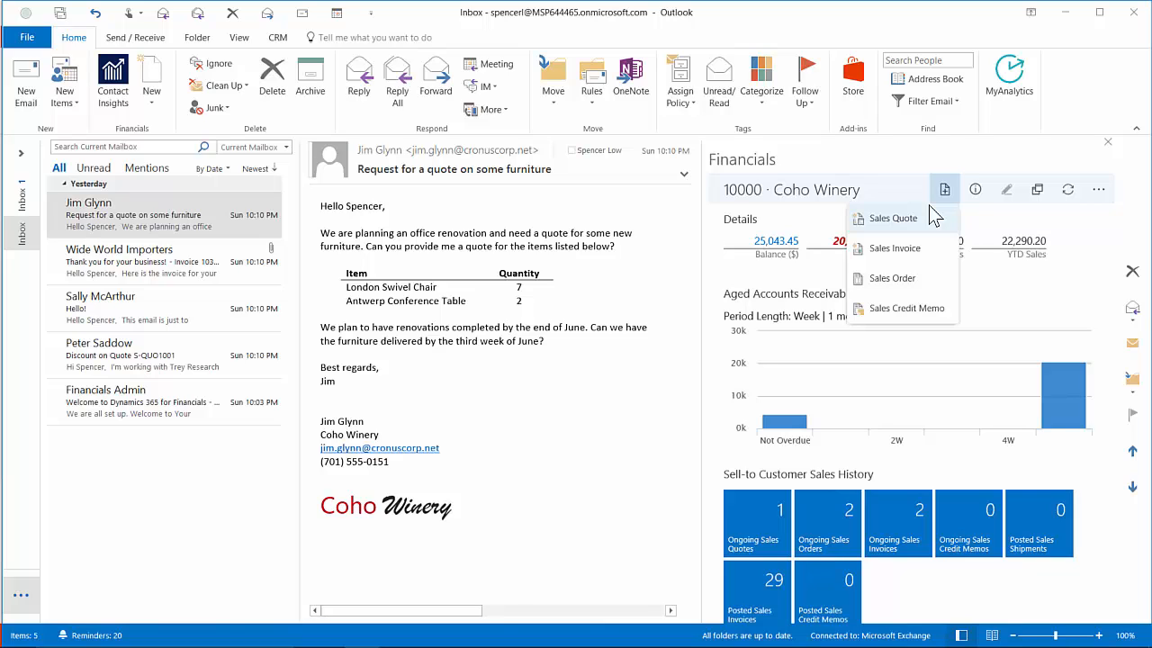
Step: Create sales quote S-QUO1004 for Coho Winery, reviewing then dismissing the overdue-balance notice
click(882, 220)
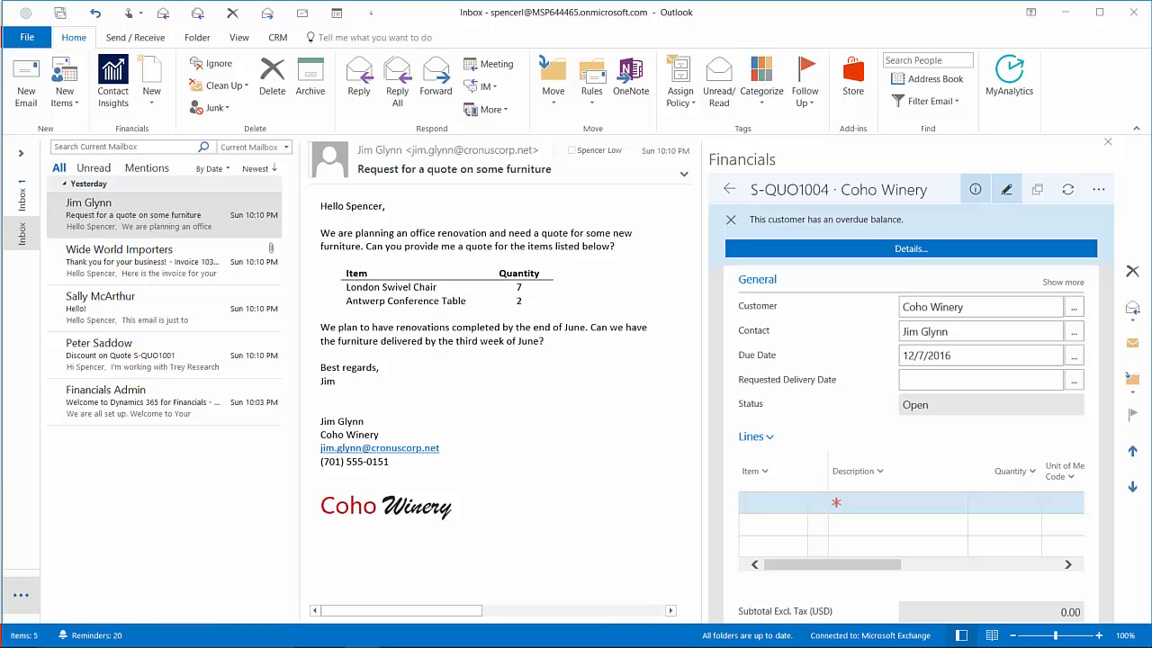
click(906, 248)
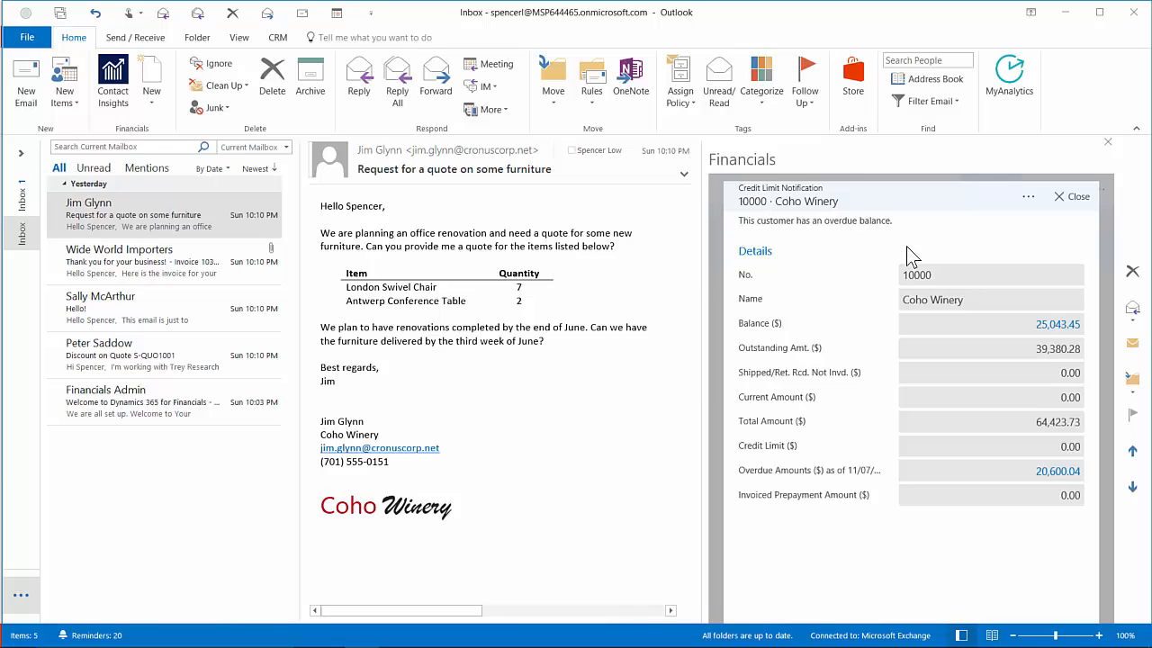
click(1070, 197)
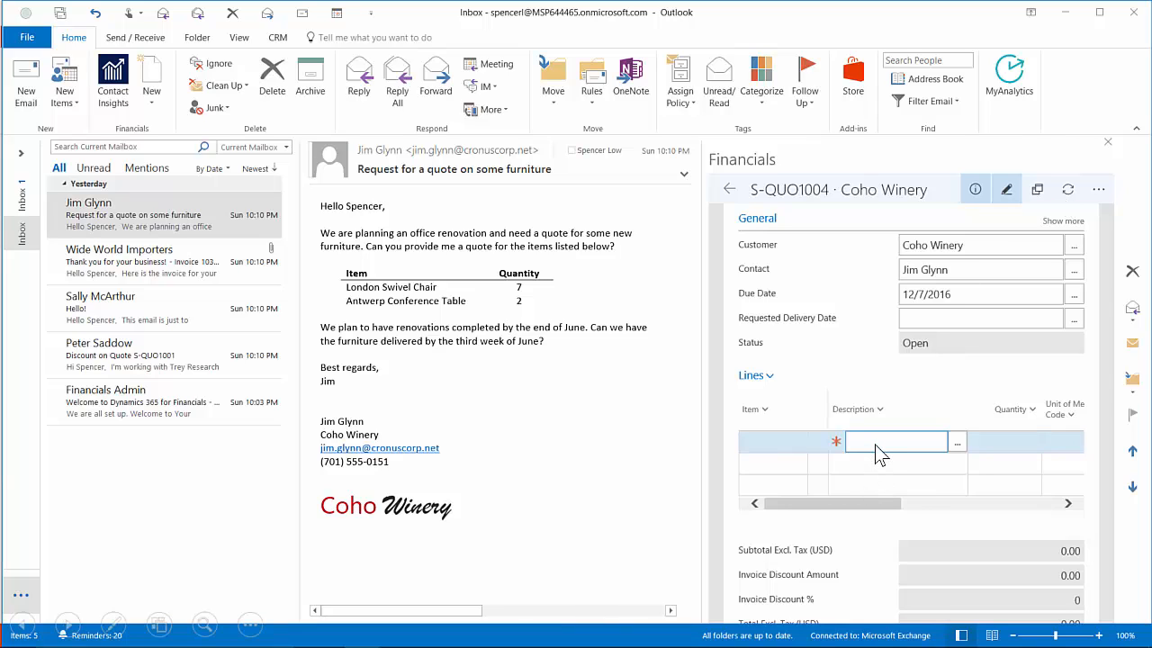
Step: Add quote lines for 7 LONDON Swivel Chairs and 2 ANTWERP Conference Tables
text(london)
key(Tab)
text(7)
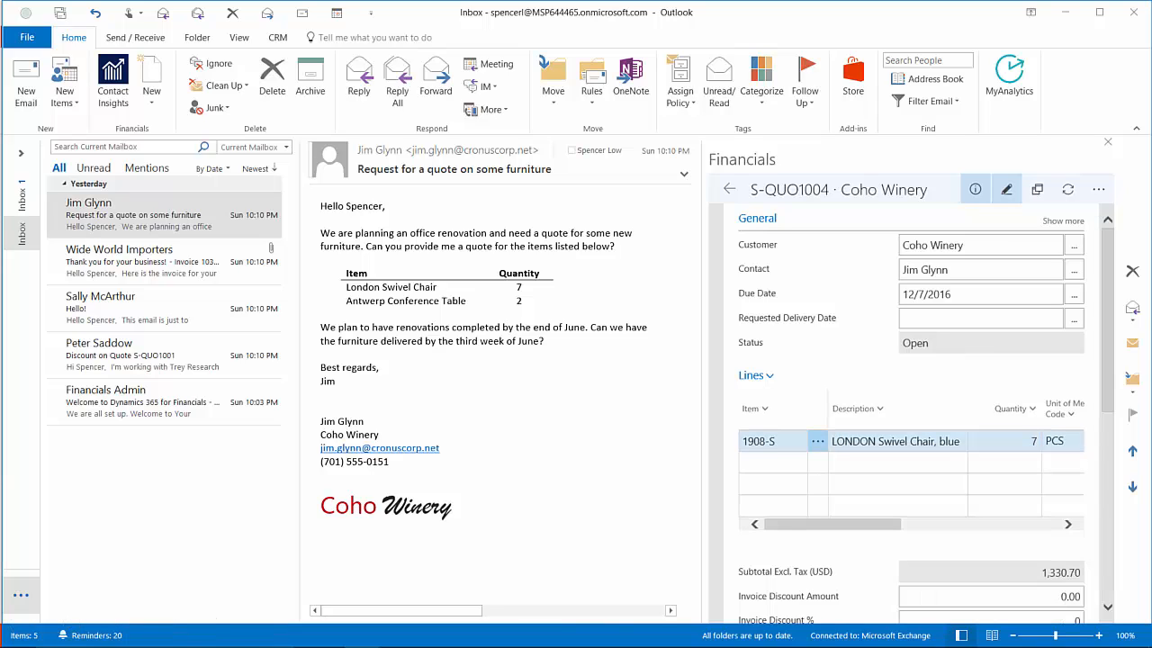
click(756, 463)
text(ant)
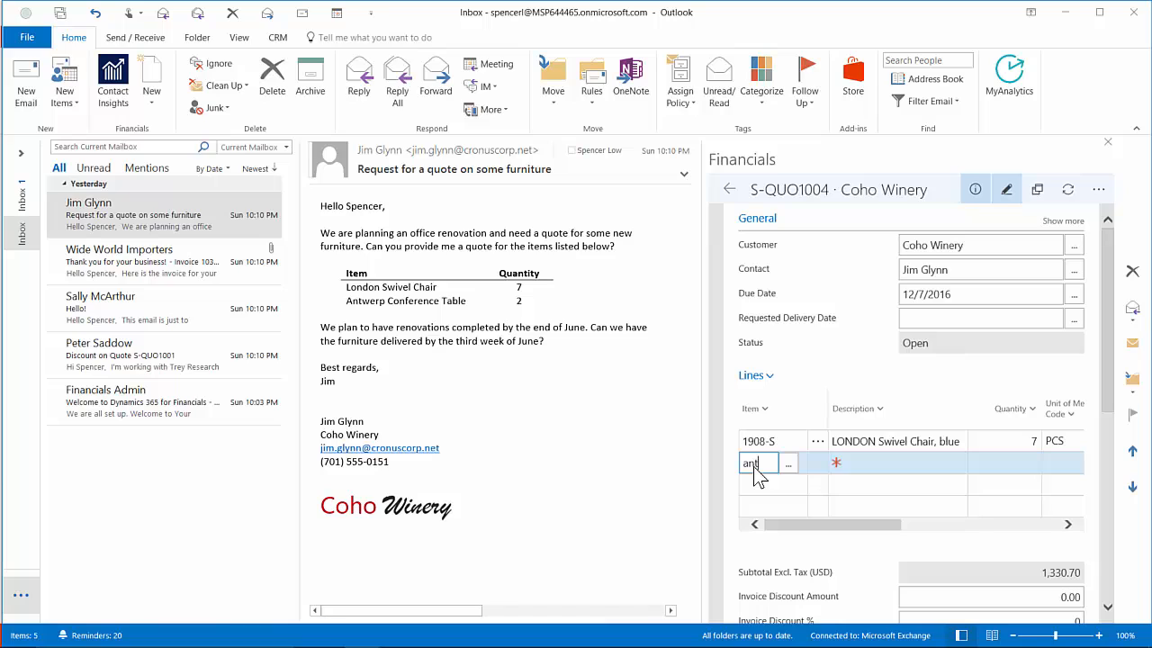
key(Tab)
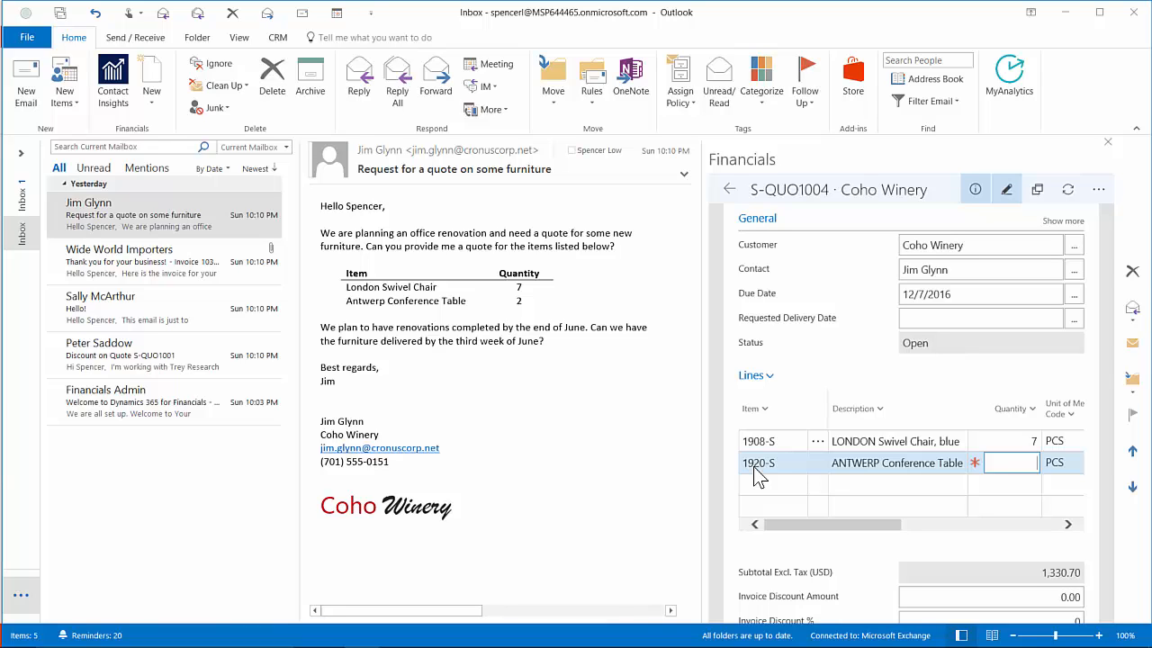
text(2)
click(756, 468)
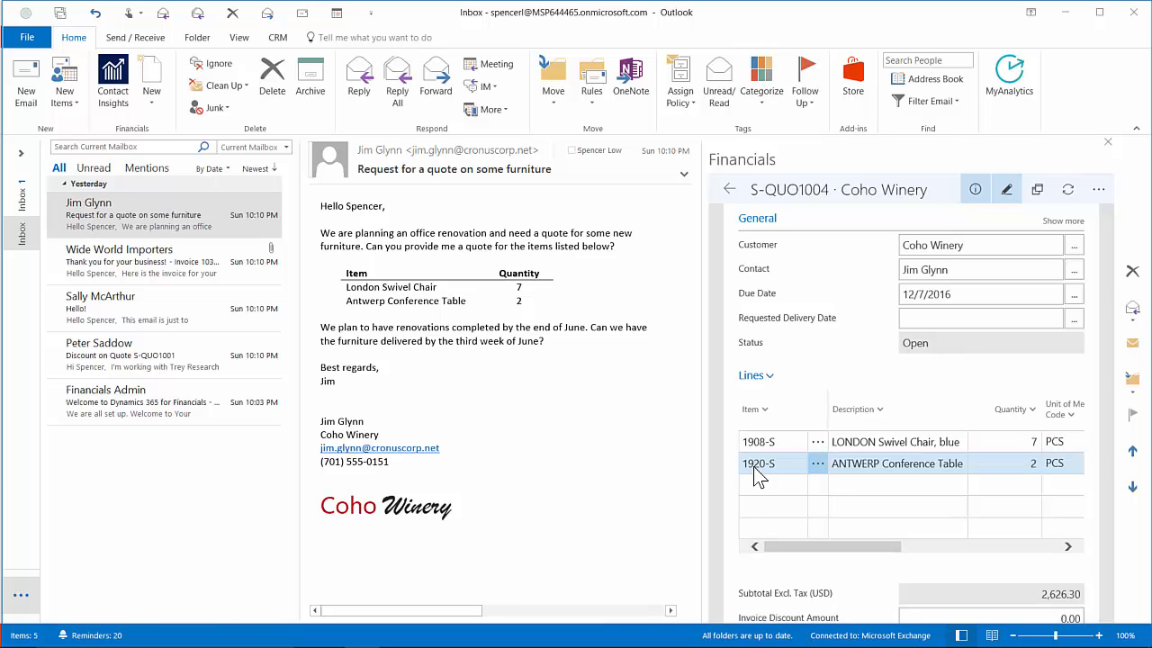
scroll(756, 477, down, 5)
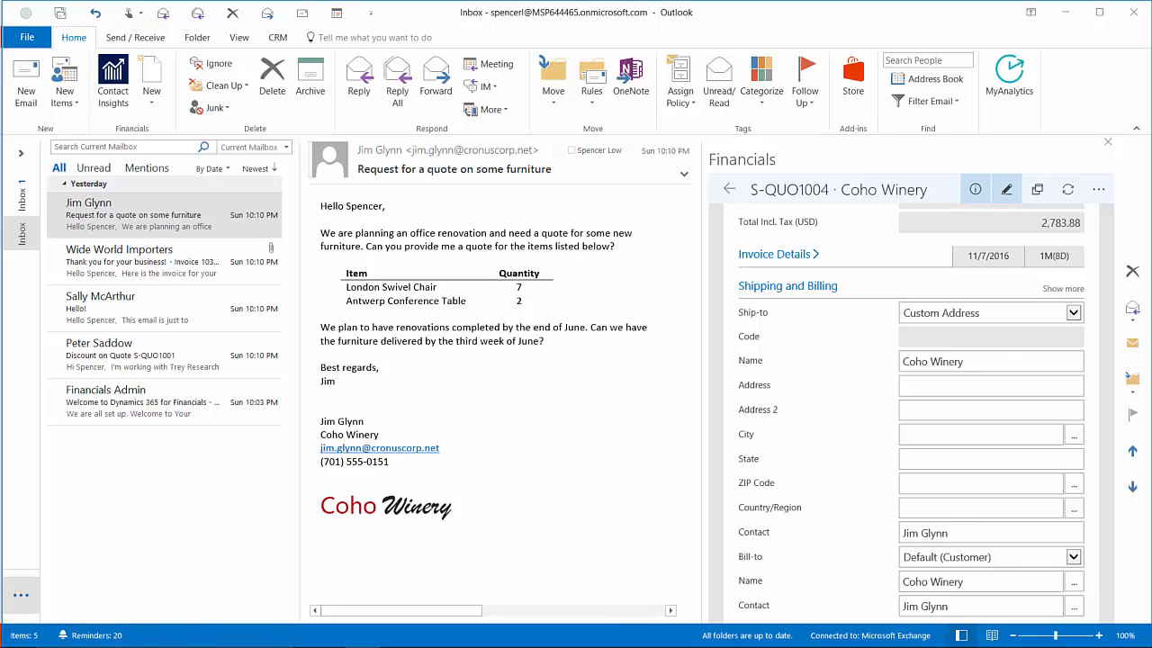
Step: Set the quote's ship-to to the alternate LEWES ROAD address
click(1076, 312)
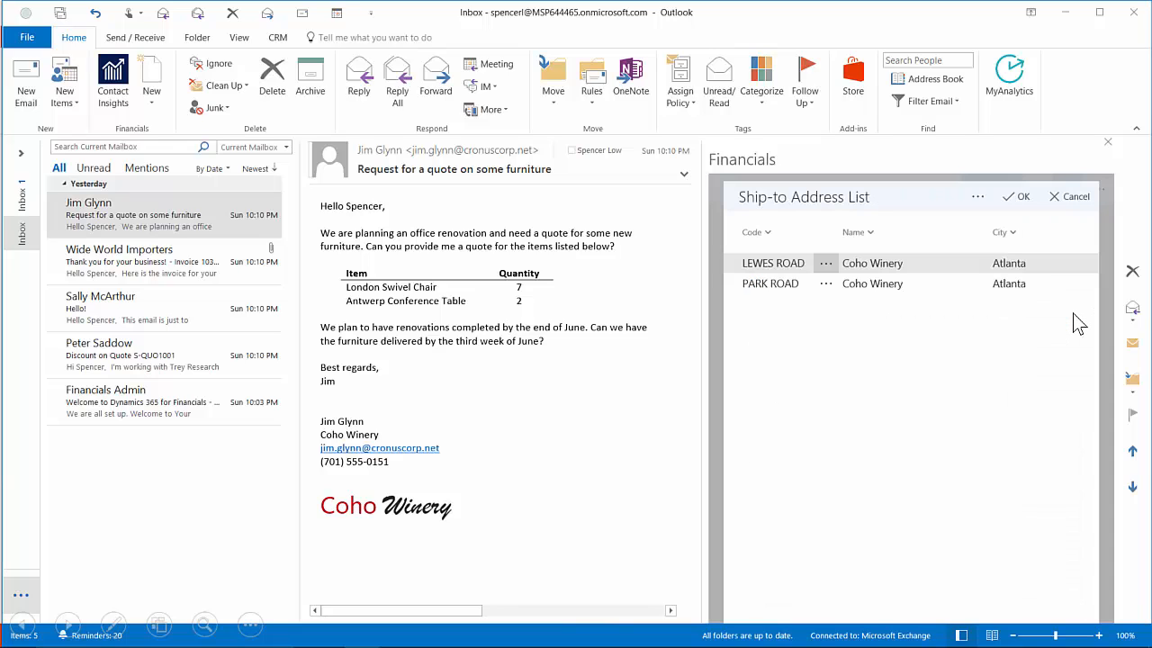
click(784, 263)
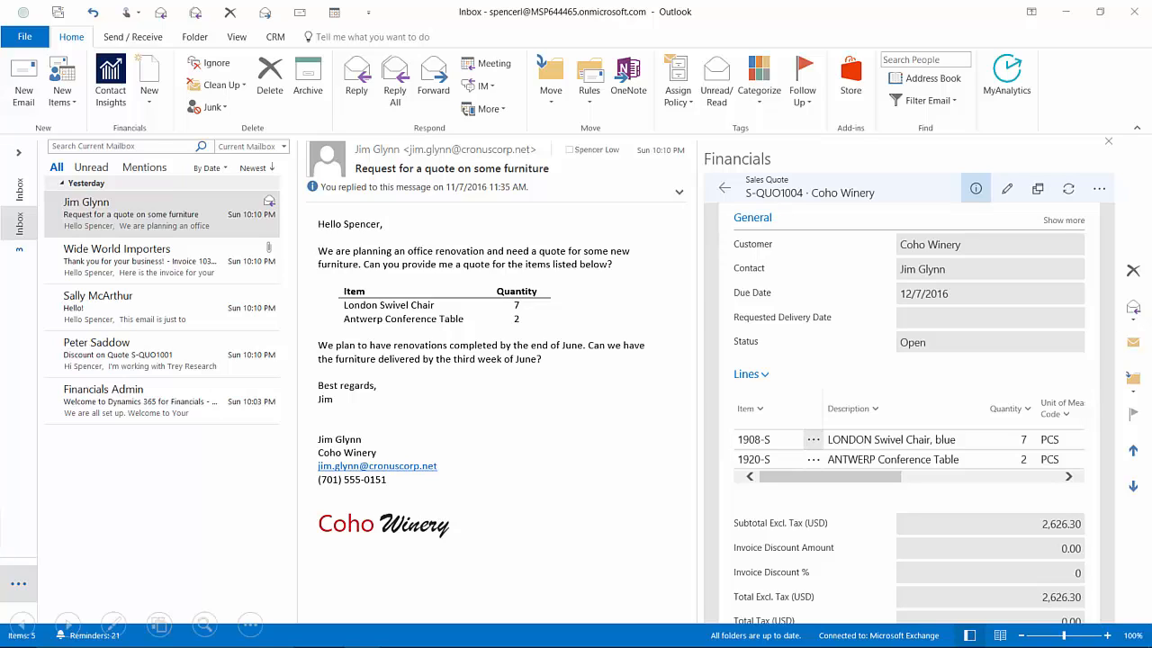
Step: Draft an email reply with the S-QUO1004 PDF attached and preview the PDF
click(1098, 190)
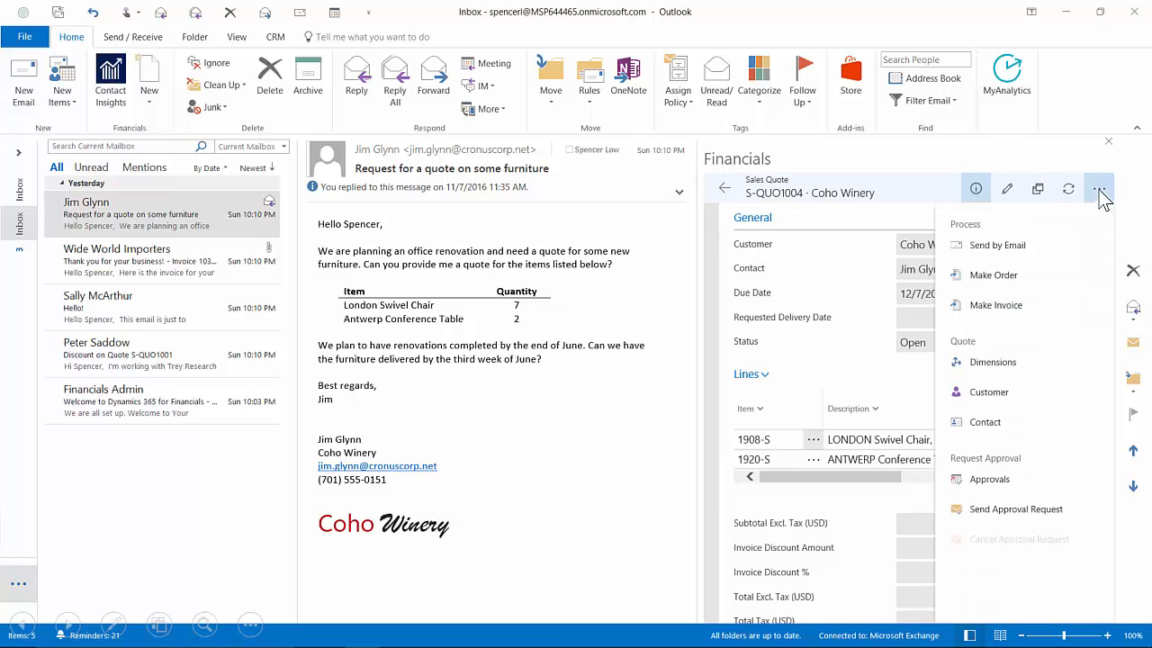
click(1031, 245)
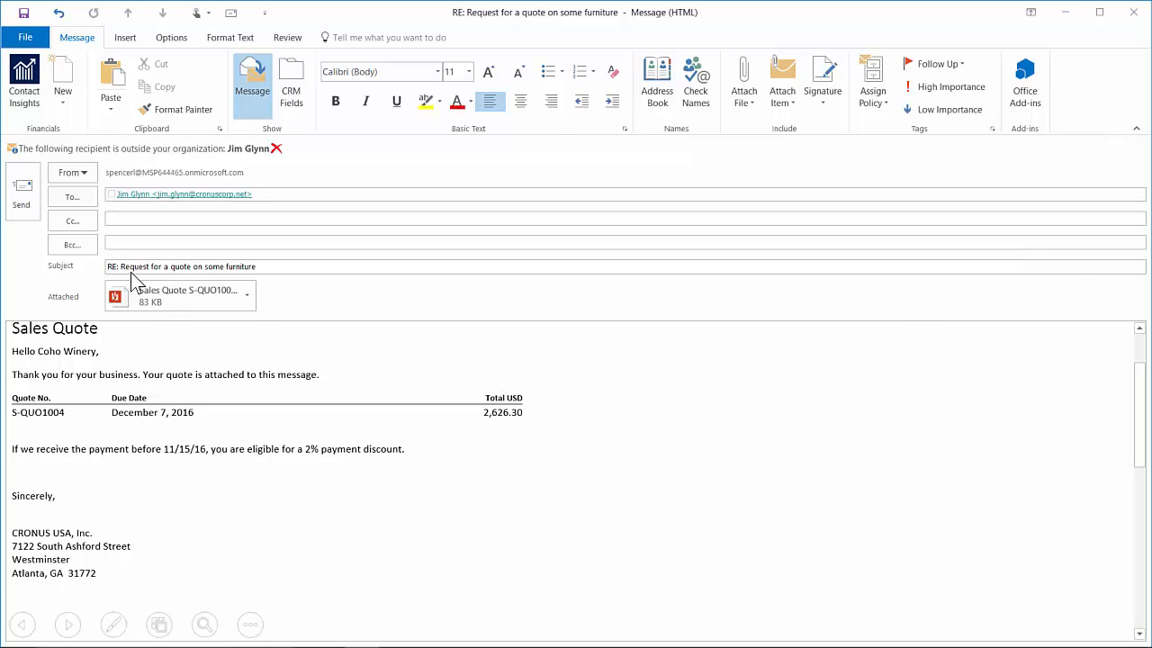
double_click(153, 298)
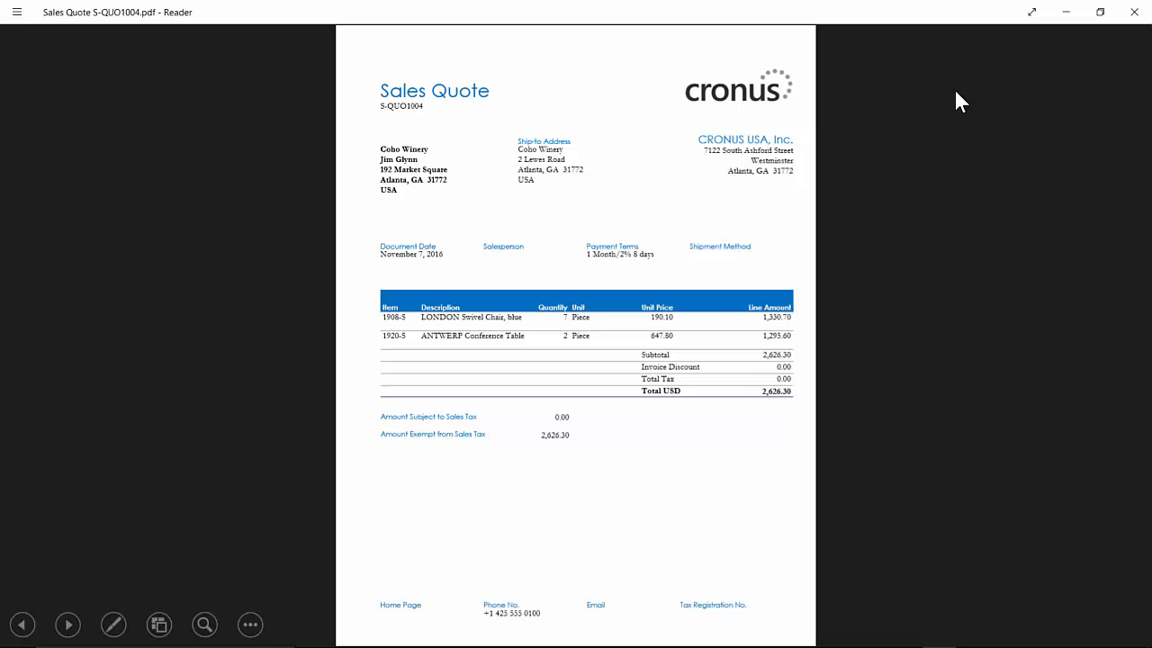
click(1133, 12)
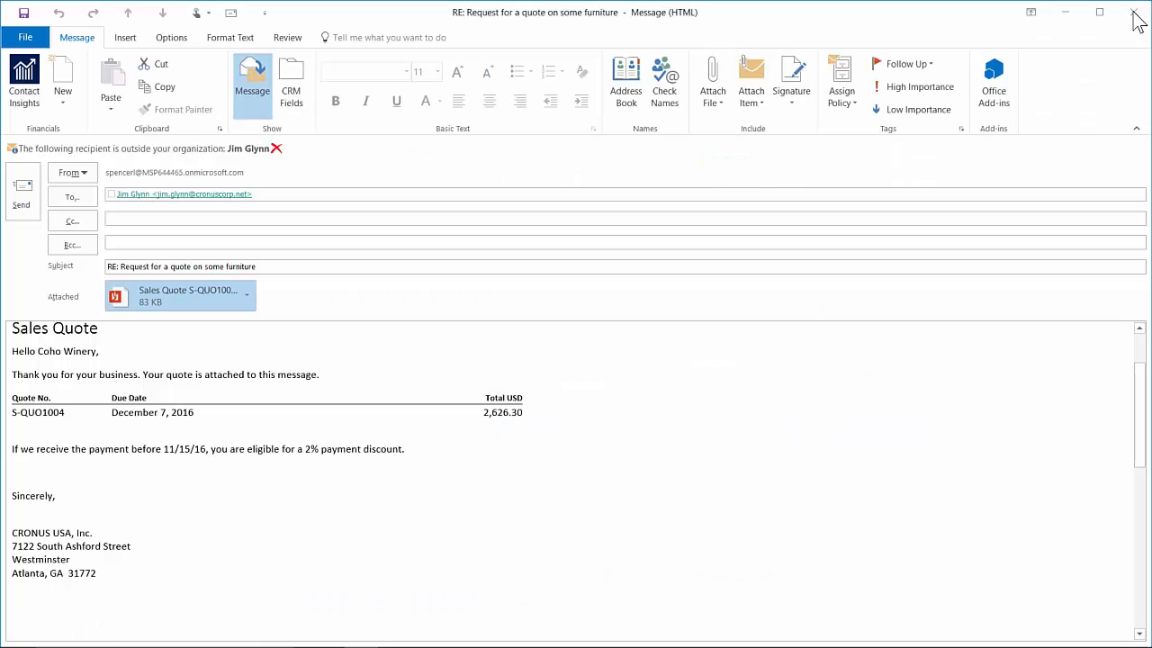
Step: Send the reply carrying quote S-QUO1004 to Coho Winery
click(21, 194)
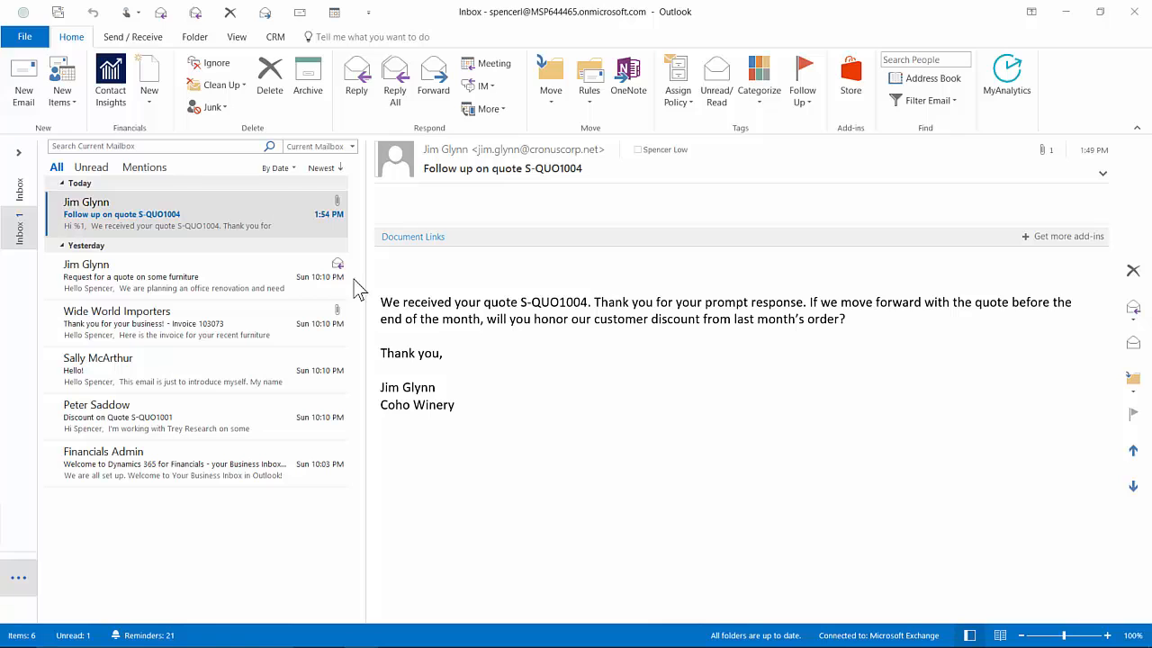
Step: Enter a 1% invoice discount on the linked quote S-QUO1004, reducing it by 26.26
click(420, 236)
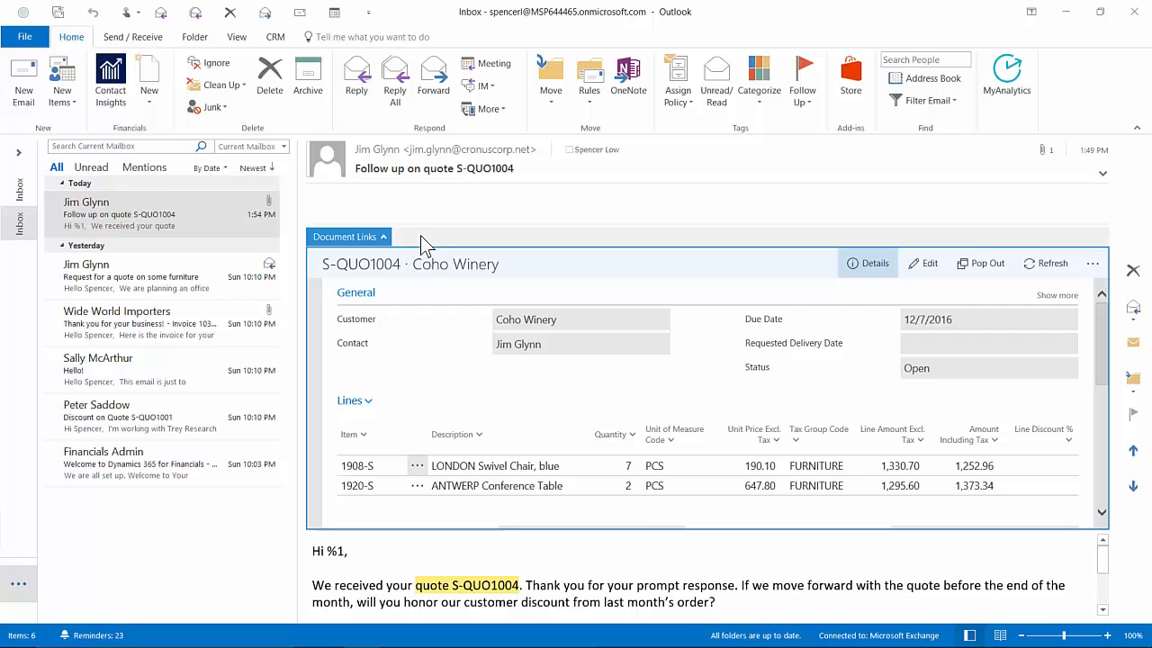
click(1096, 480)
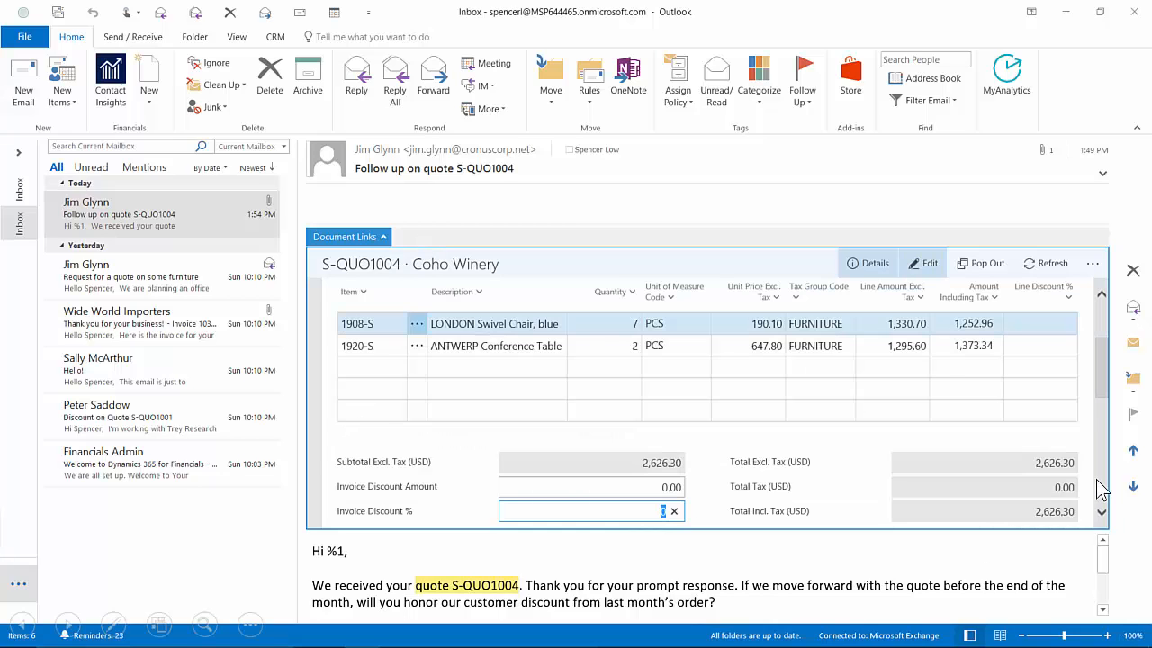
text(1)
key(Tab)
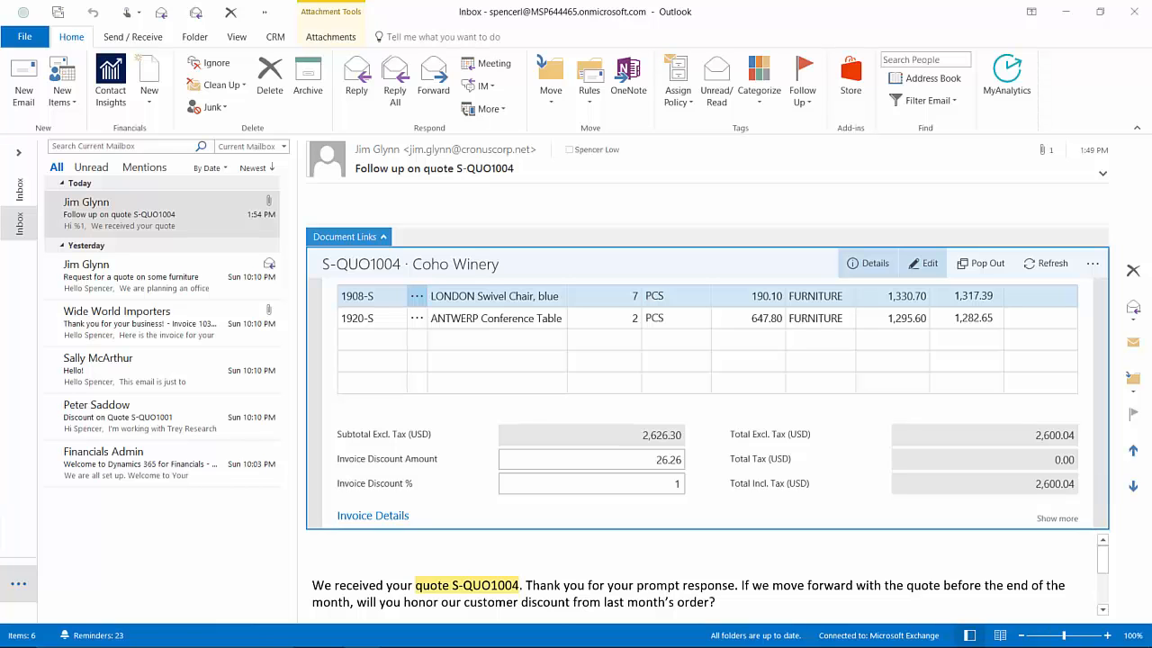
Step: Convert the quote to order S-ORD101005 and verify it among Coho Winery's ongoing sales orders
click(1092, 265)
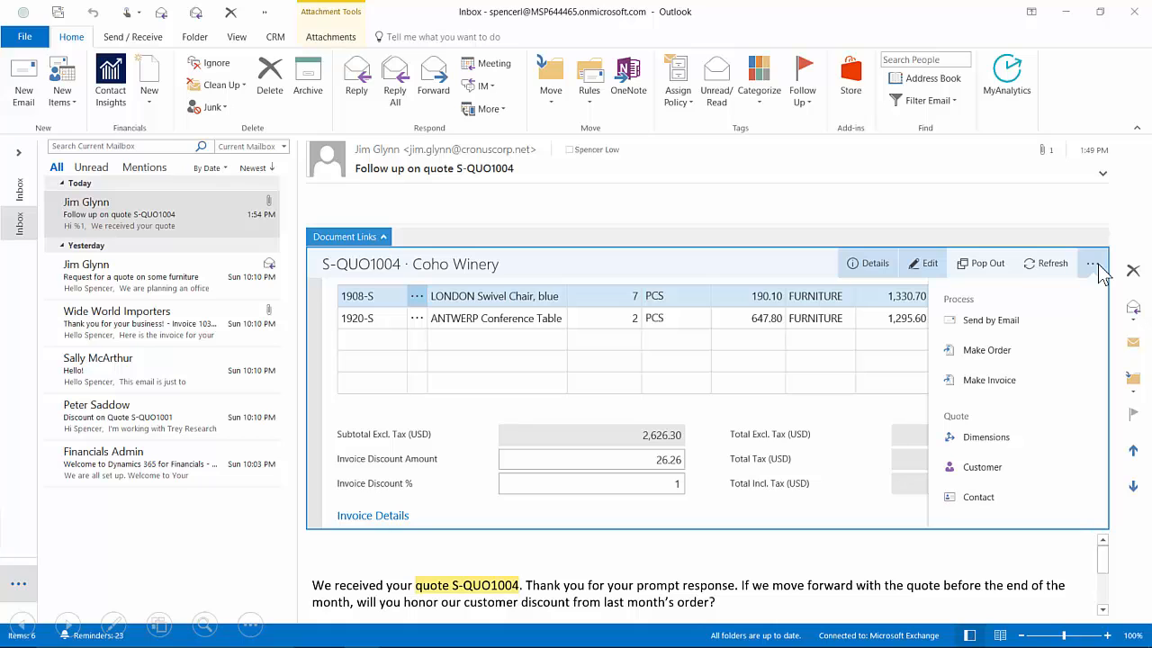
click(1002, 346)
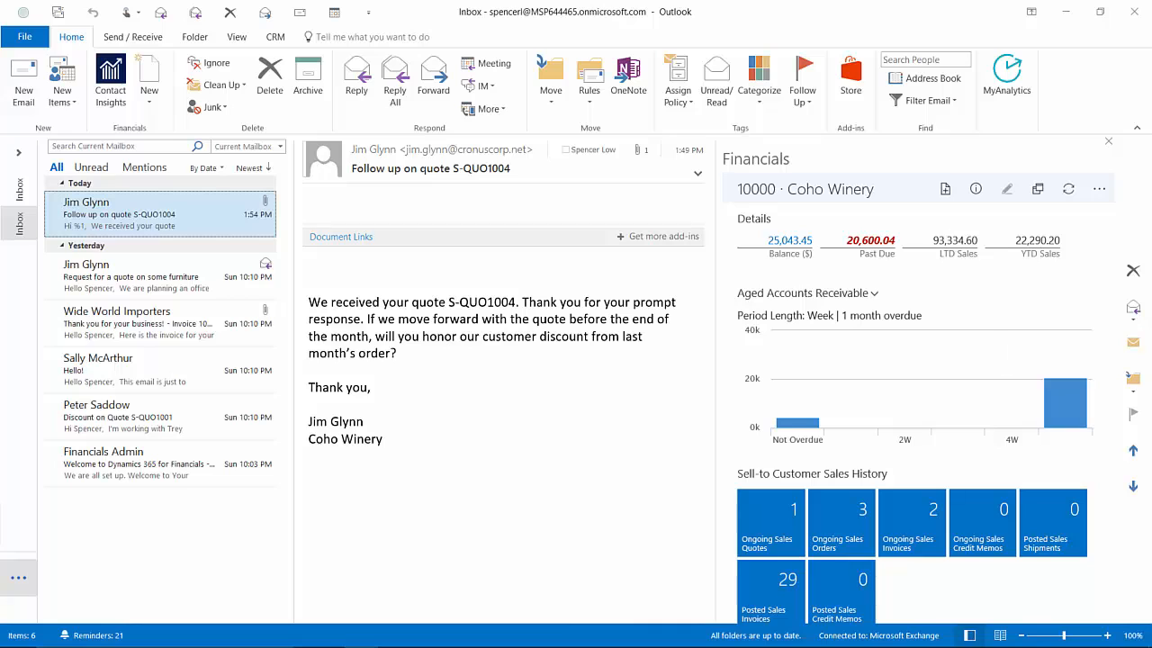
click(843, 530)
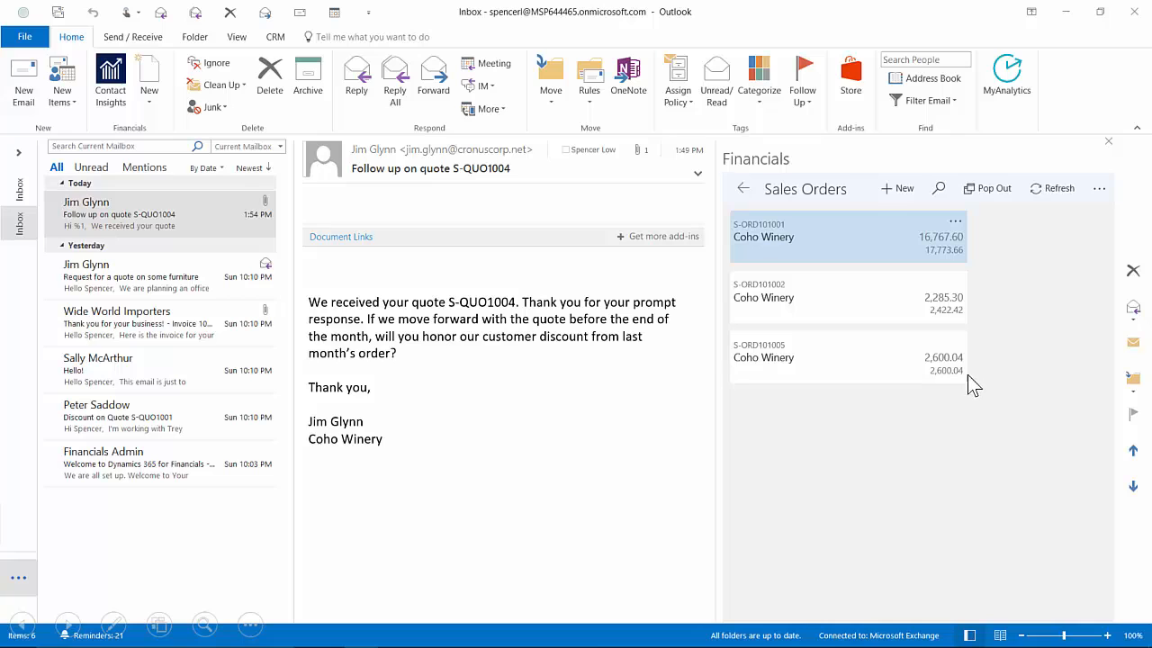
click(745, 187)
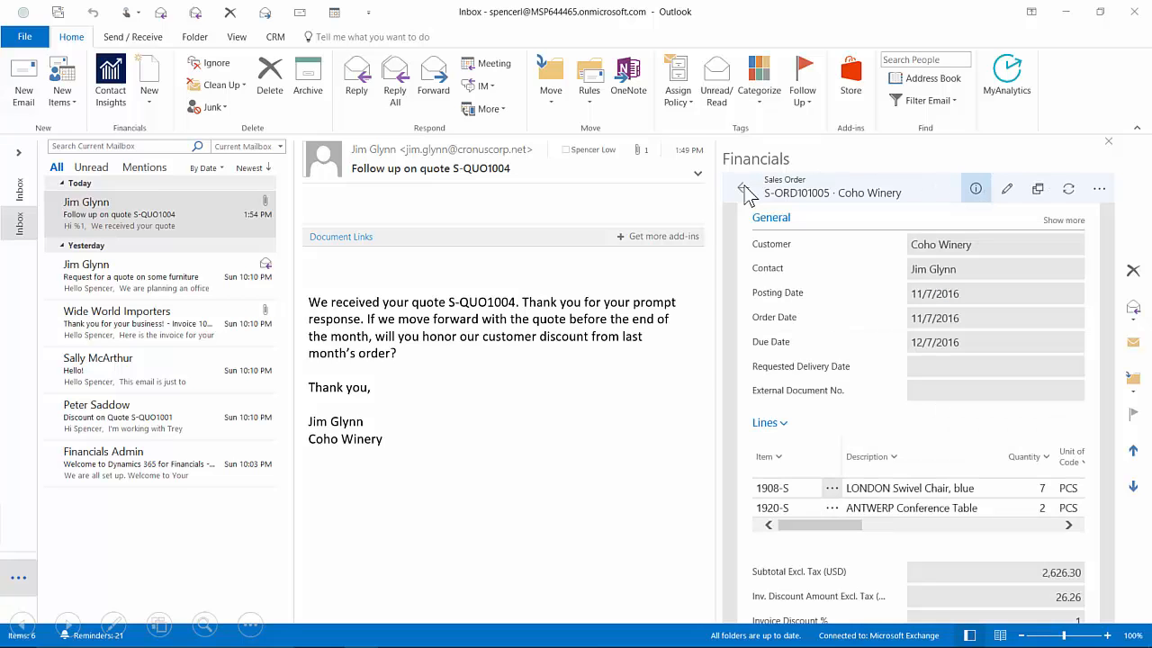
click(743, 188)
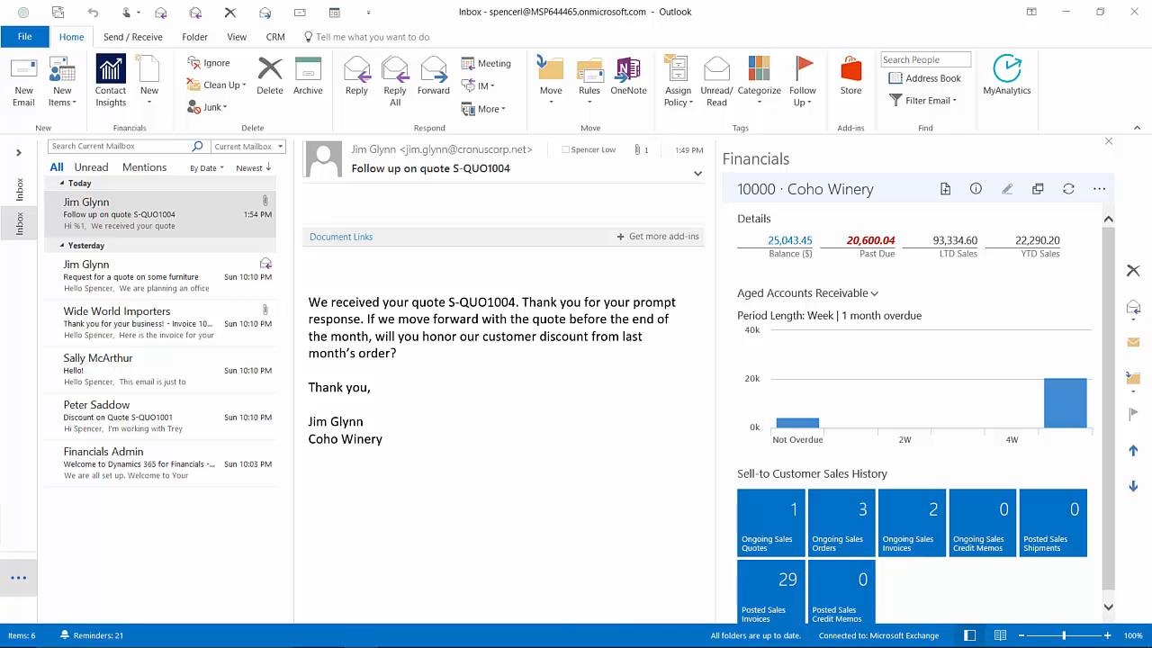
Step: Minimize Outlook and open the Sales Orders - Open list in Dynamics 365 for Financials
click(1065, 12)
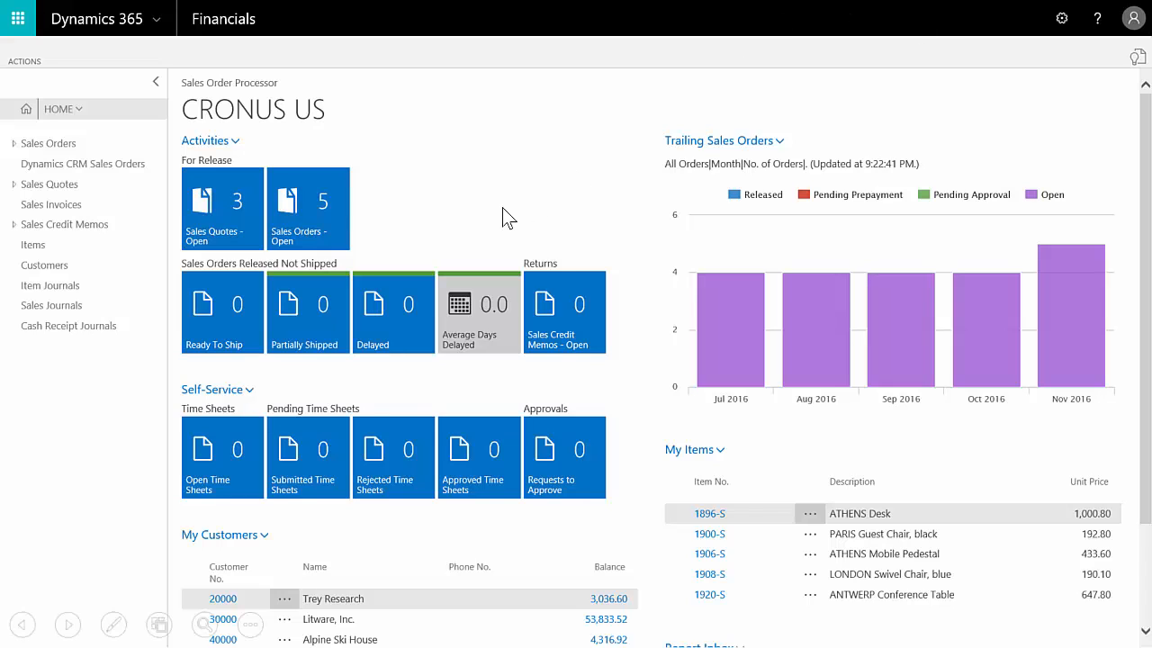
click(306, 210)
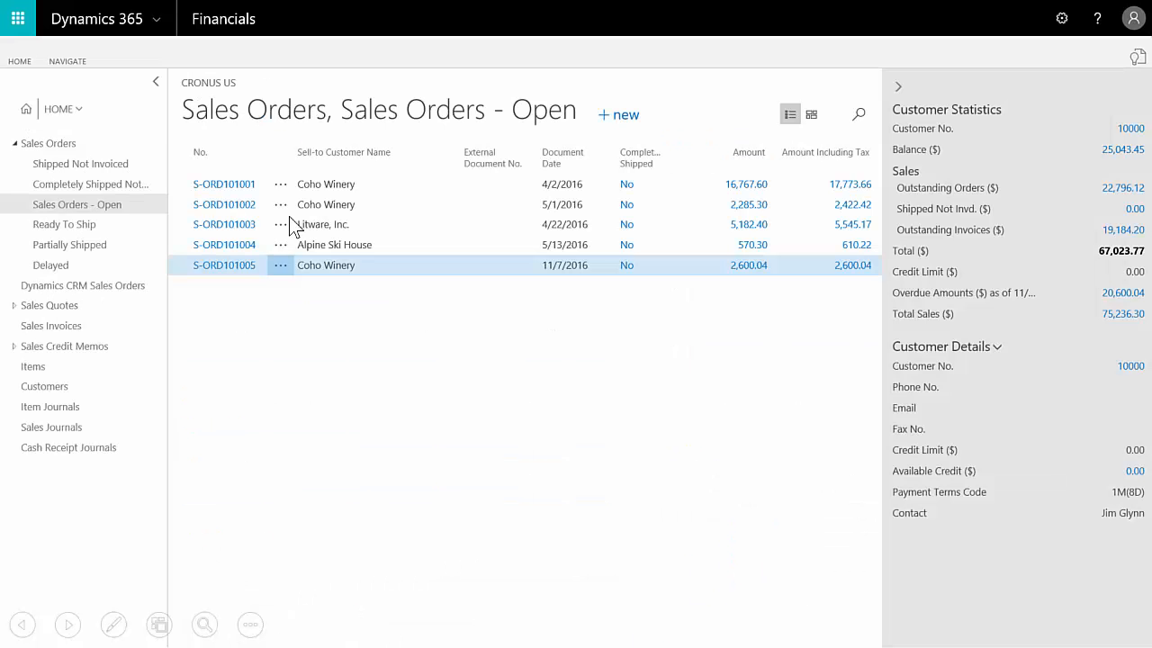